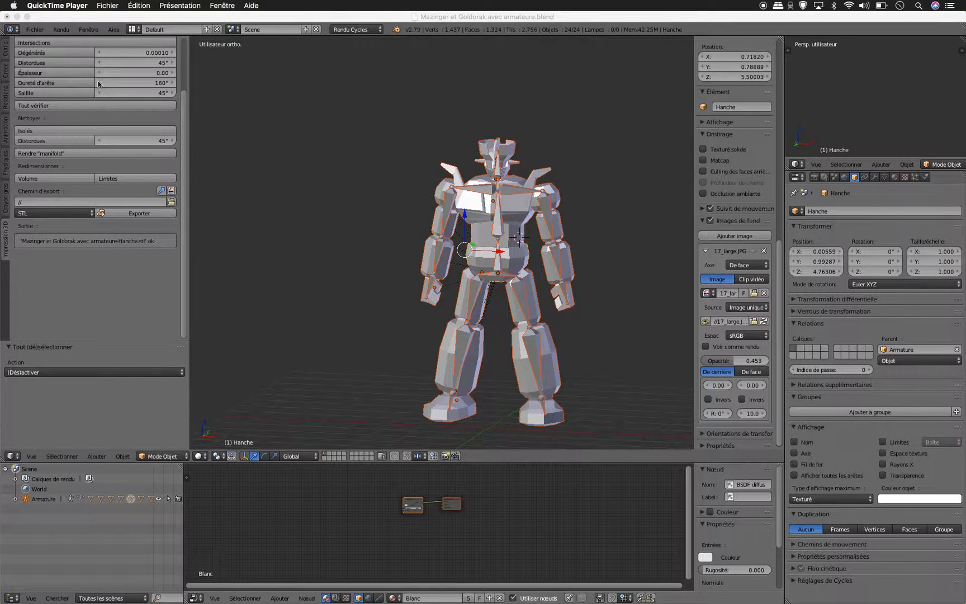
- Look up the 3D Print Toolbox add-on in the user preferences and close the preferences window
click(38, 33)
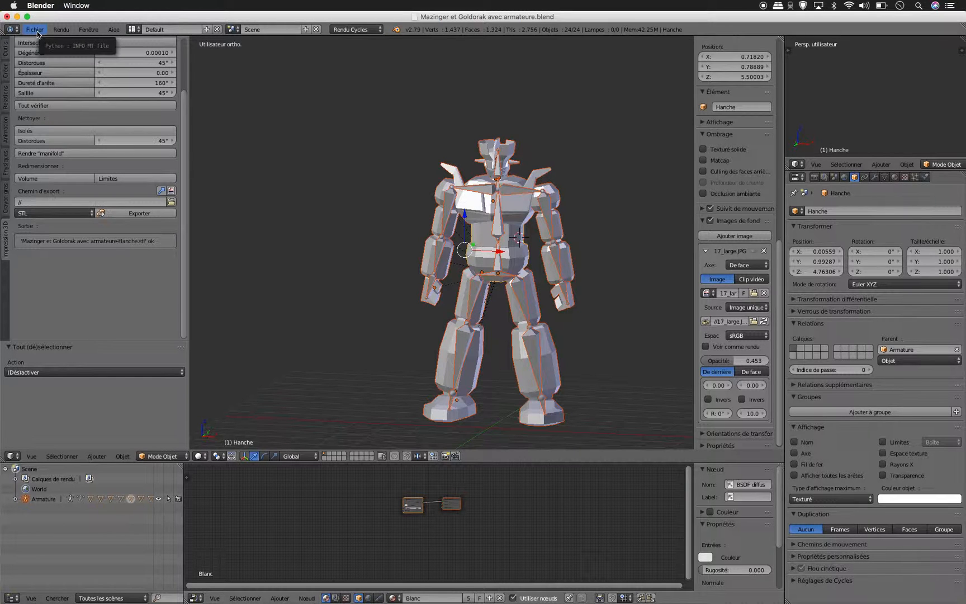
click(35, 30)
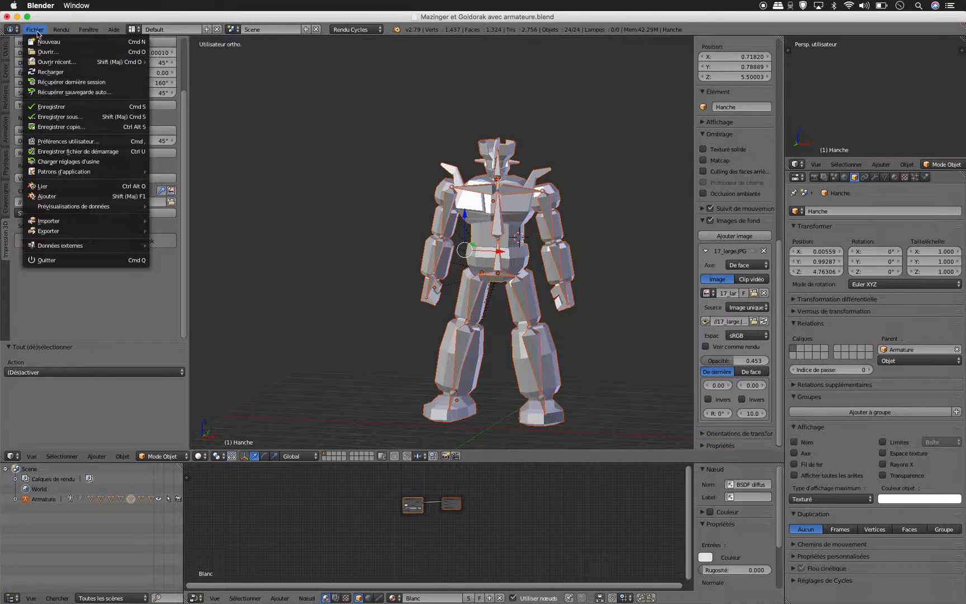
click(60, 140)
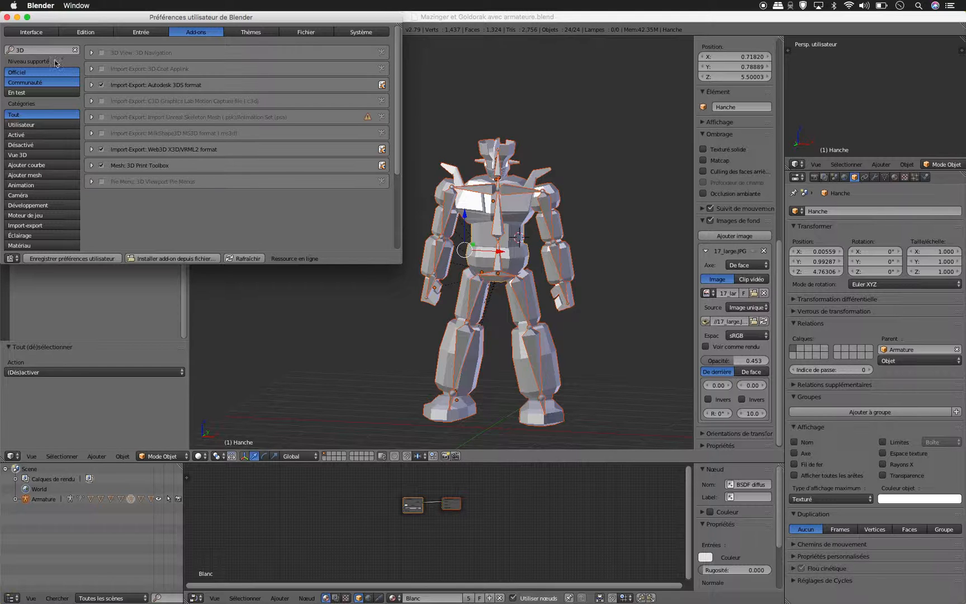
click(42, 50)
click(16, 18)
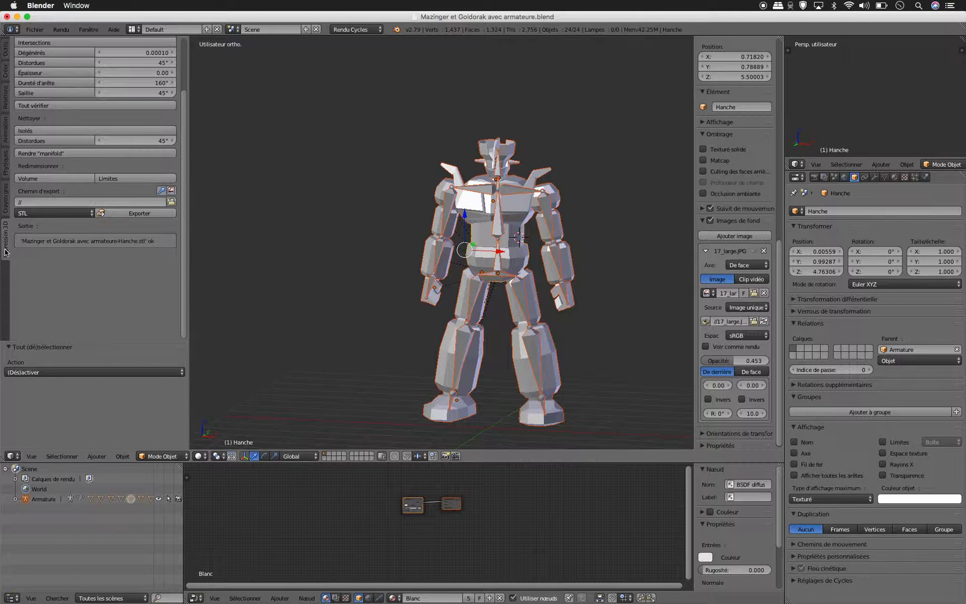
- Select all of the robot's parts in object mode and run every 3D print check
click(175, 456)
click(174, 458)
key(a)
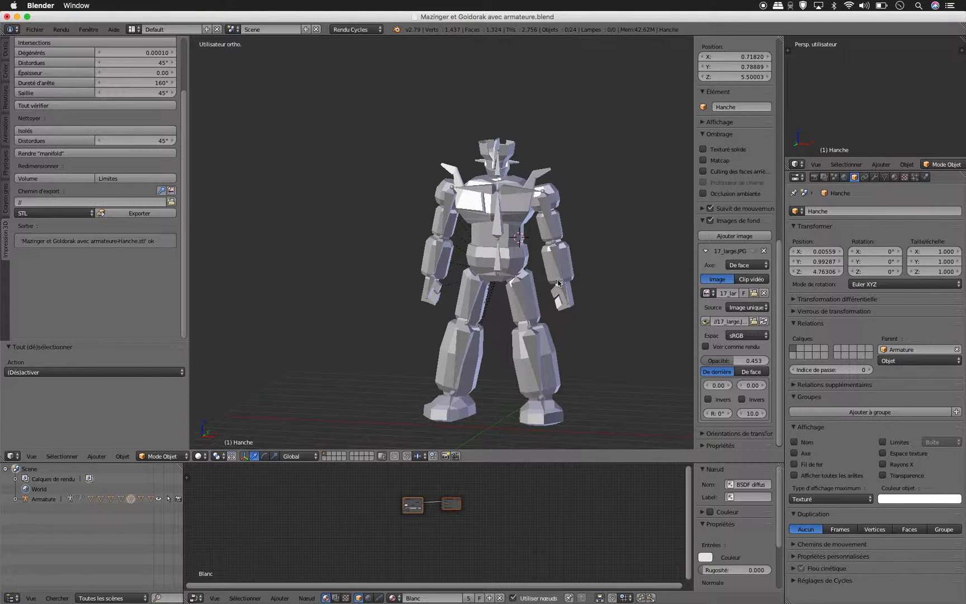
click(514, 233)
key(a)
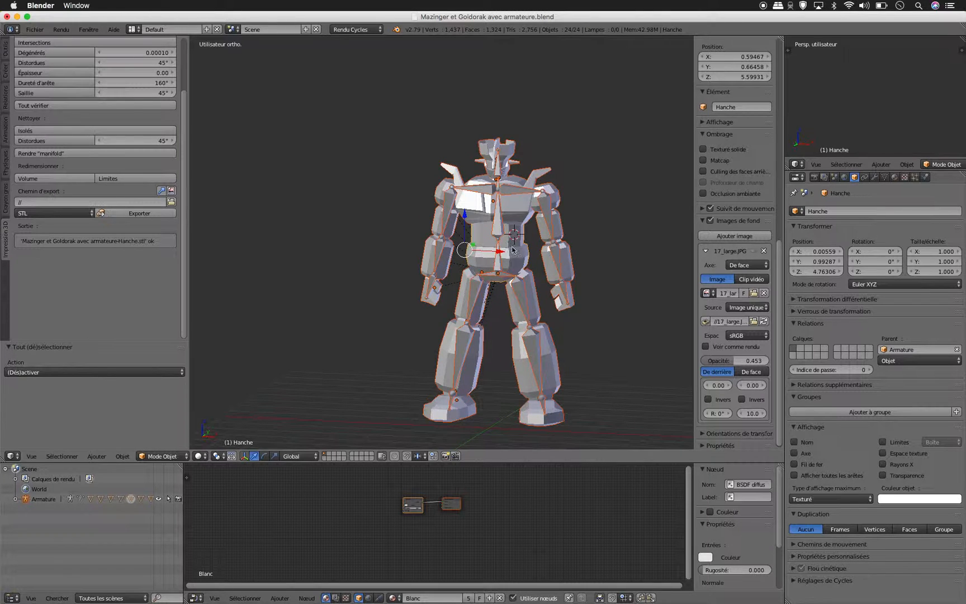
click(114, 106)
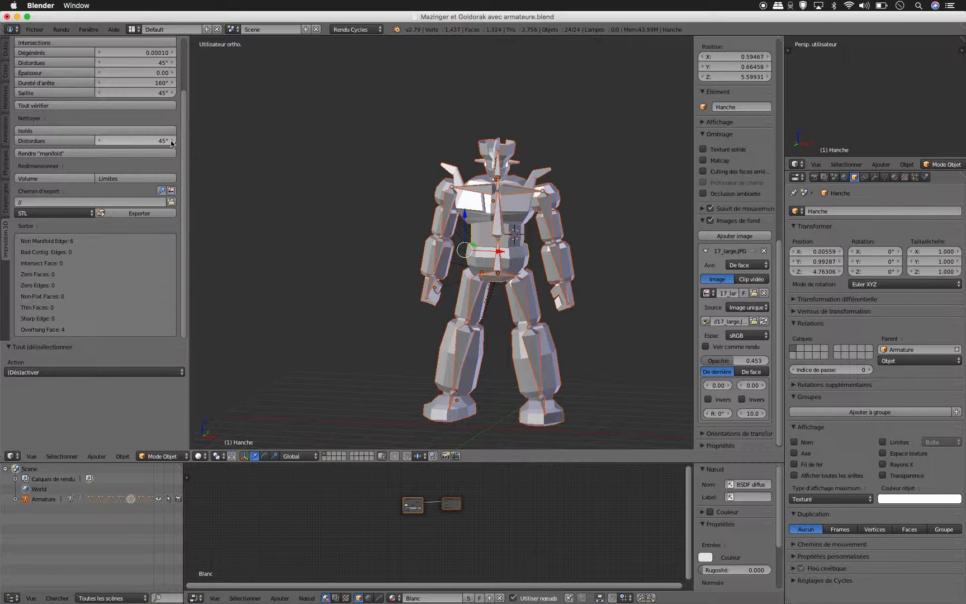
- Set the distorted-face angle threshold (Distordues) to 50° and rerun all the print checks
click(155, 140)
text(50)
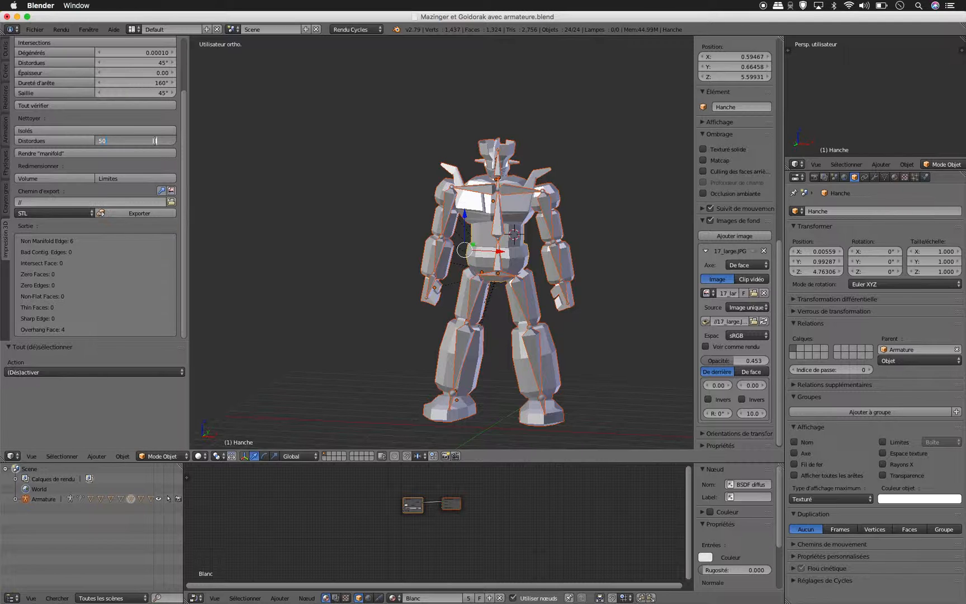
key(Return)
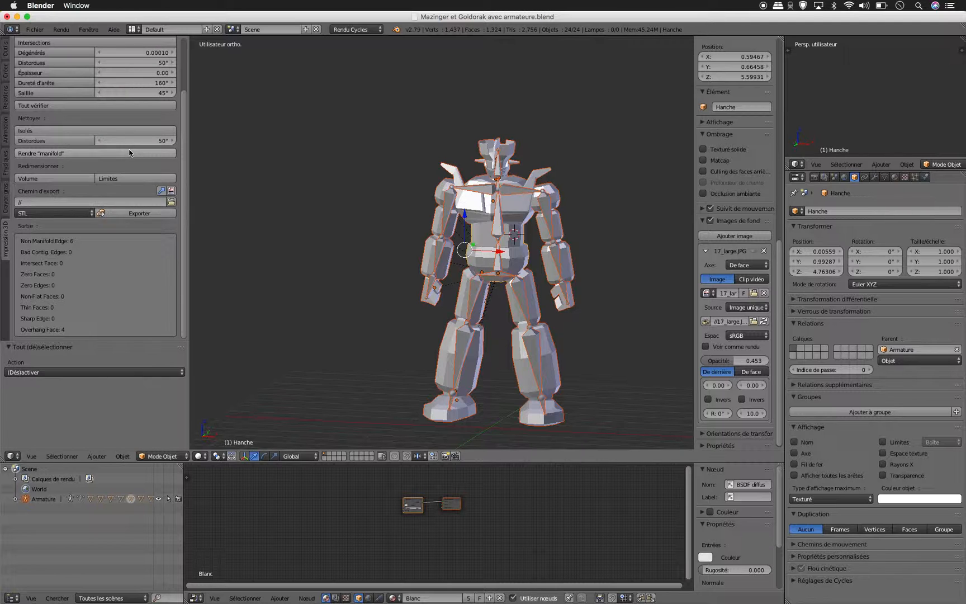
click(108, 106)
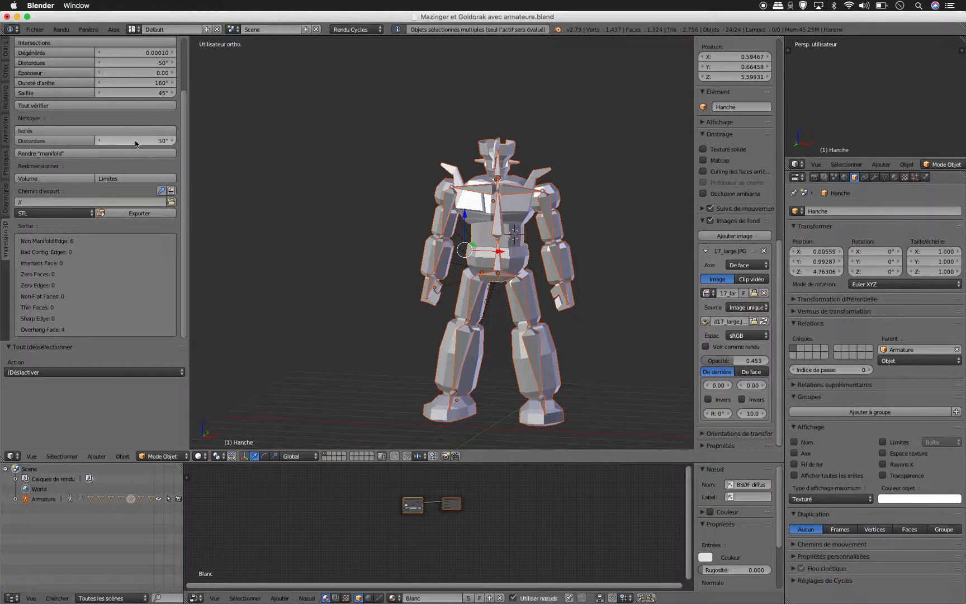
click(103, 109)
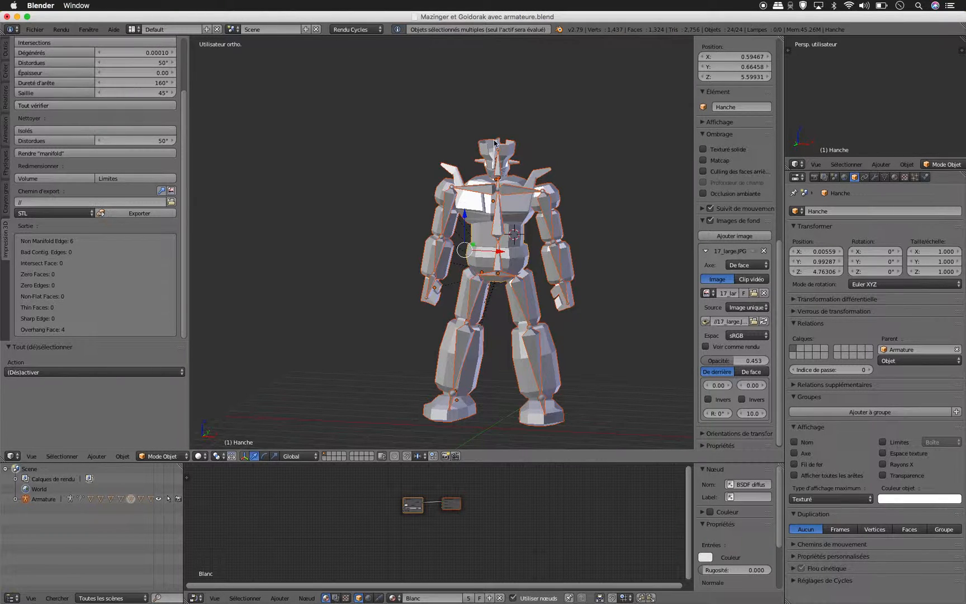
- Export the selected robot as an STL file and minimise the Blender and Cura windows to reach the desktop
click(132, 214)
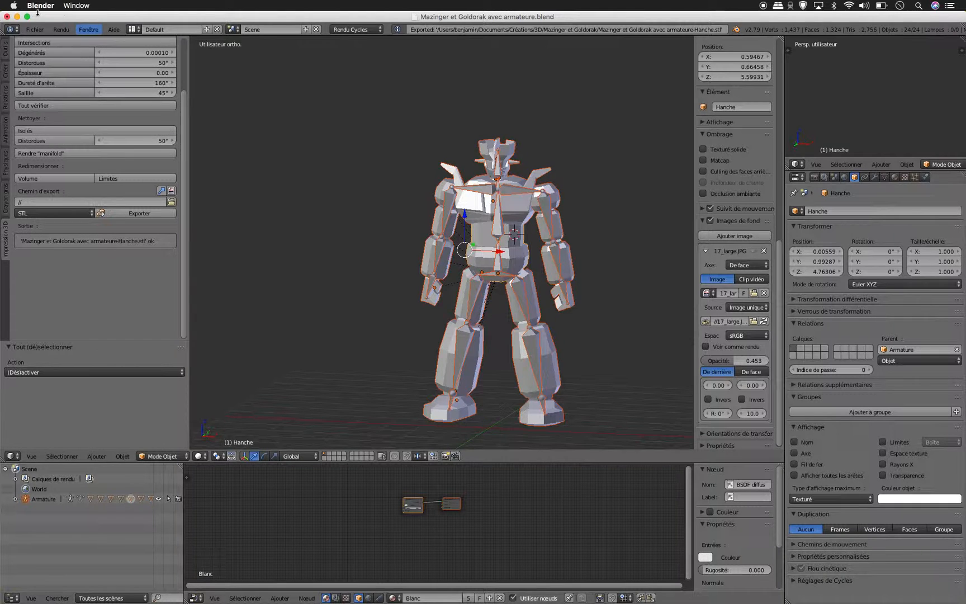
click(16, 17)
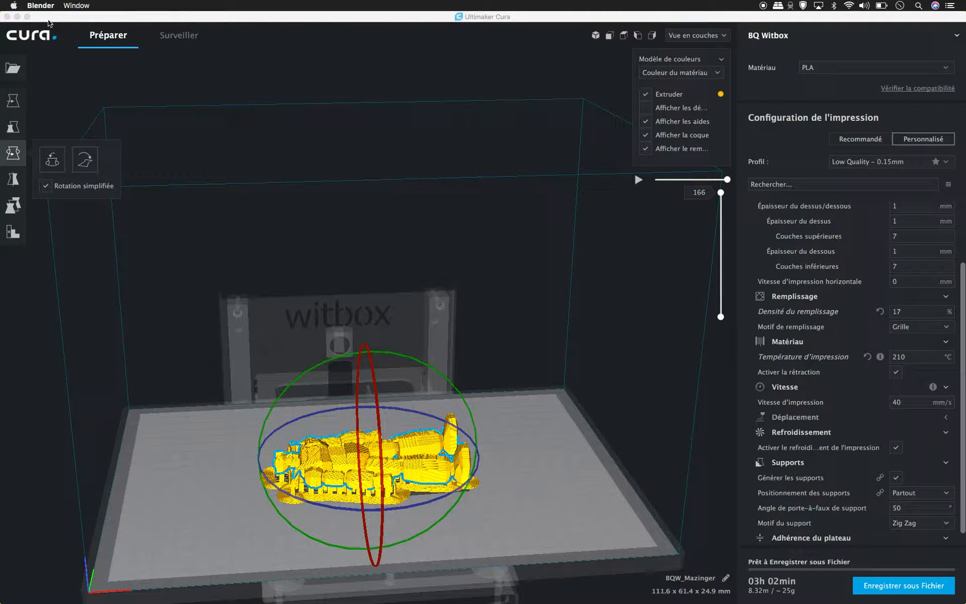
click(17, 17)
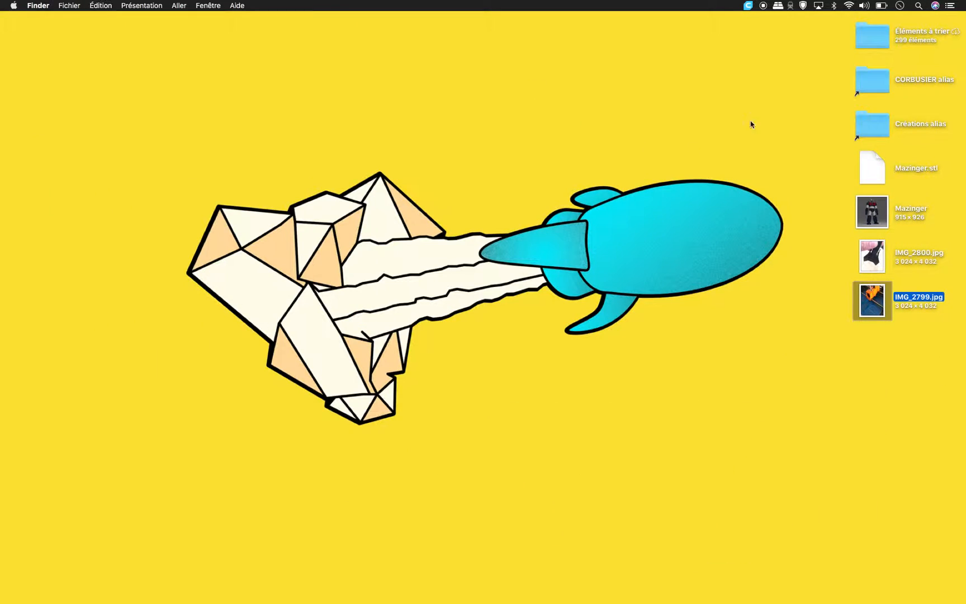
- Preview the Mazinger.stl file on the desktop with Quick Look and close the preview
click(874, 169)
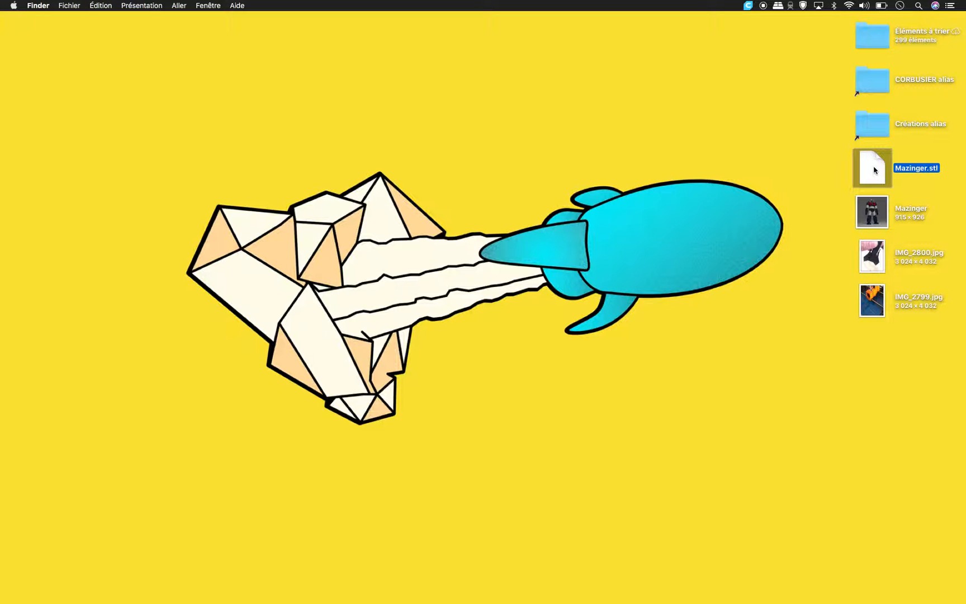
key(space)
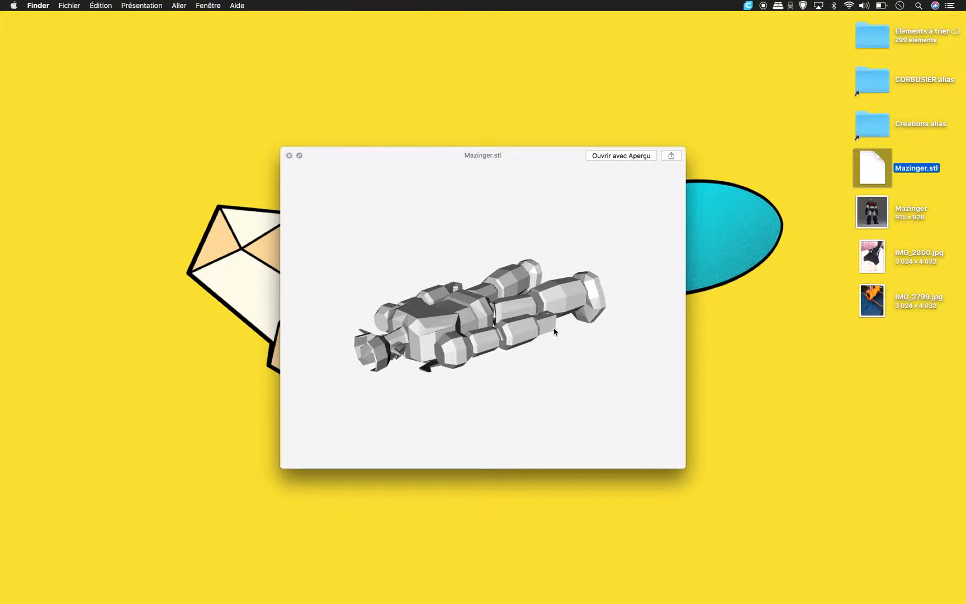
scroll(525, 326, down, 3)
key(space)
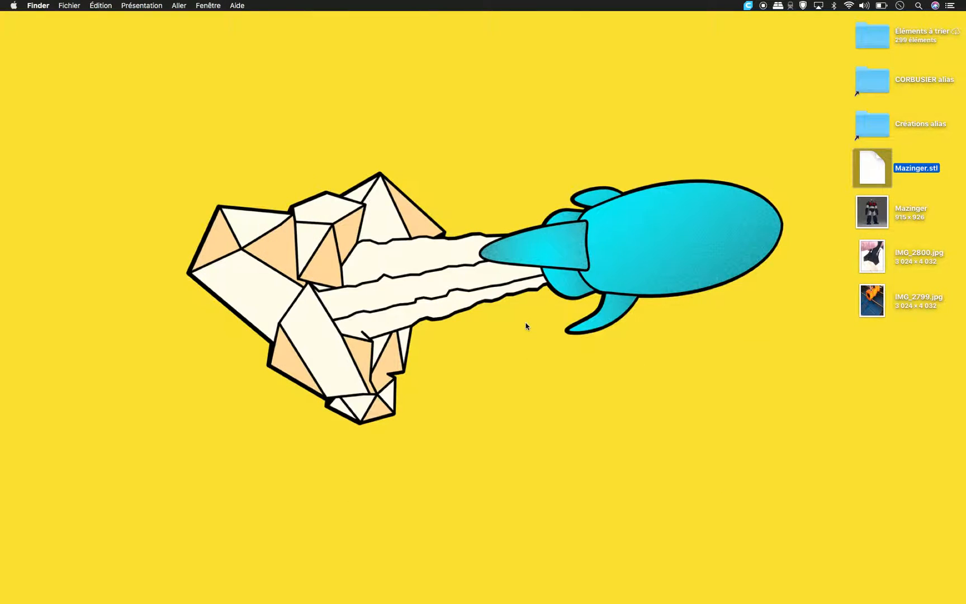
- Switch back to Blender, select only the hip part and reselect all of the robot's parts
click(594, 589)
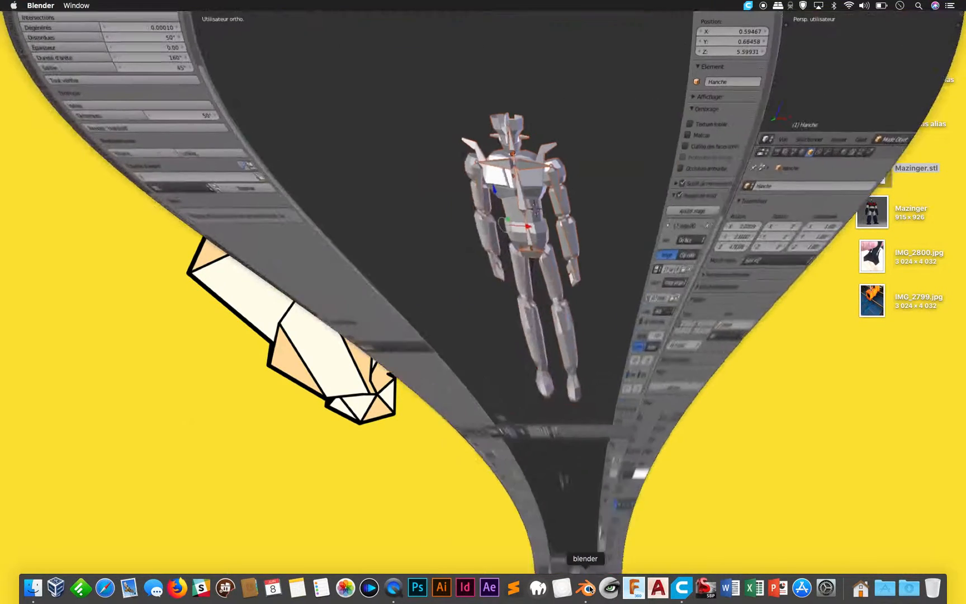
key(a)
right_click(516, 243)
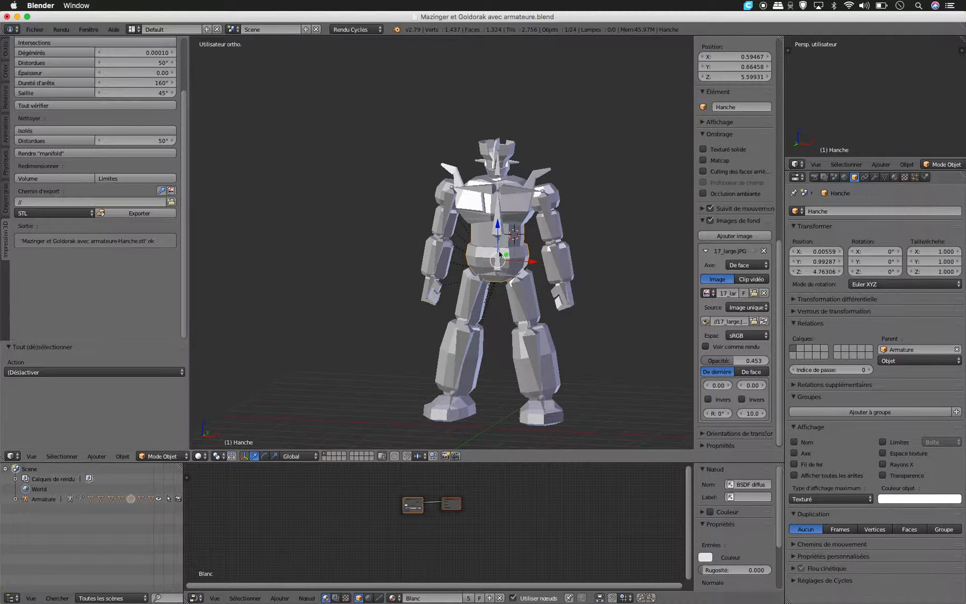
key(a)
key(a)
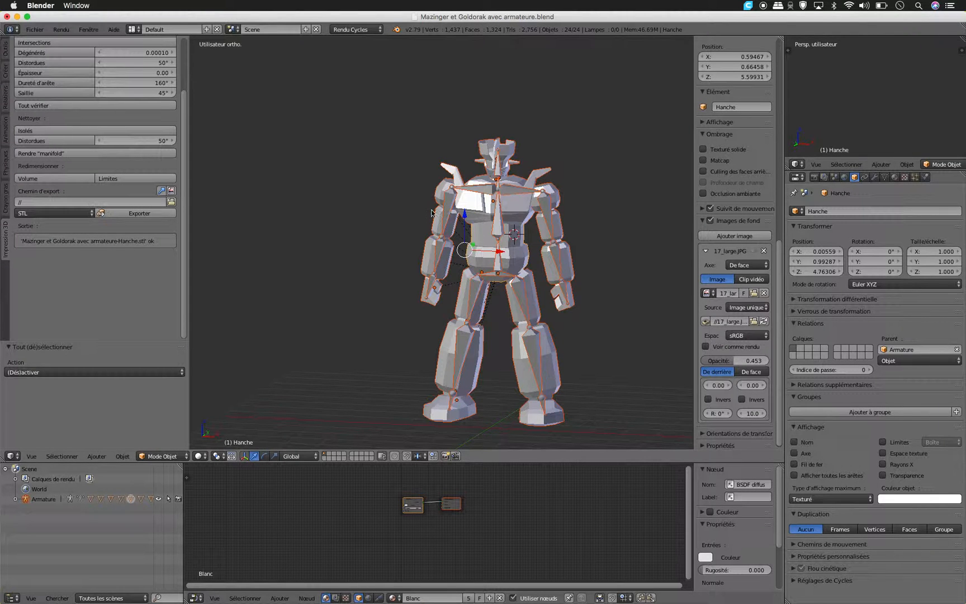
- Switch from Blender to Ultimaker Cura and delete the existing robot model from the build plate
click(18, 19)
click(793, 241)
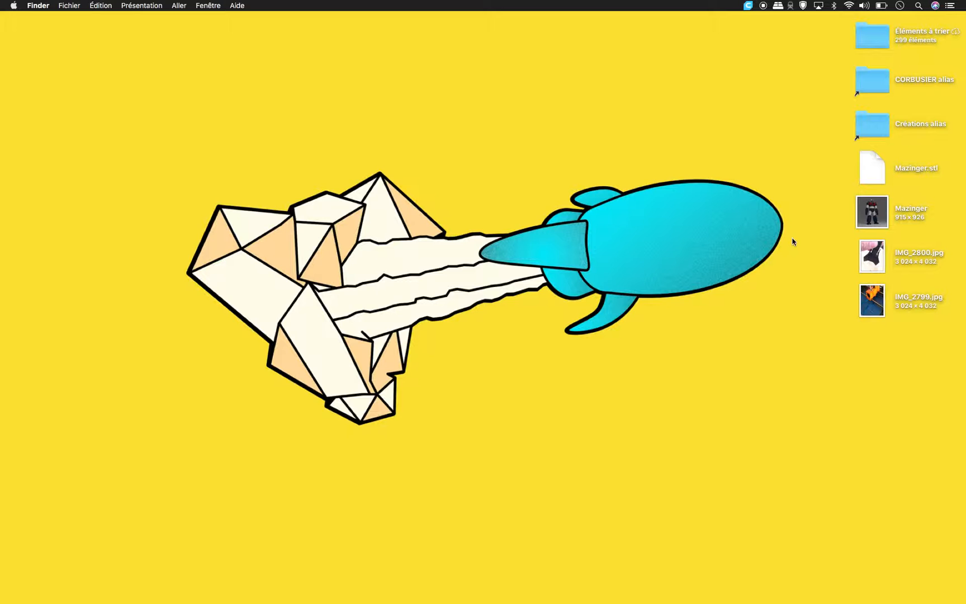
click(681, 594)
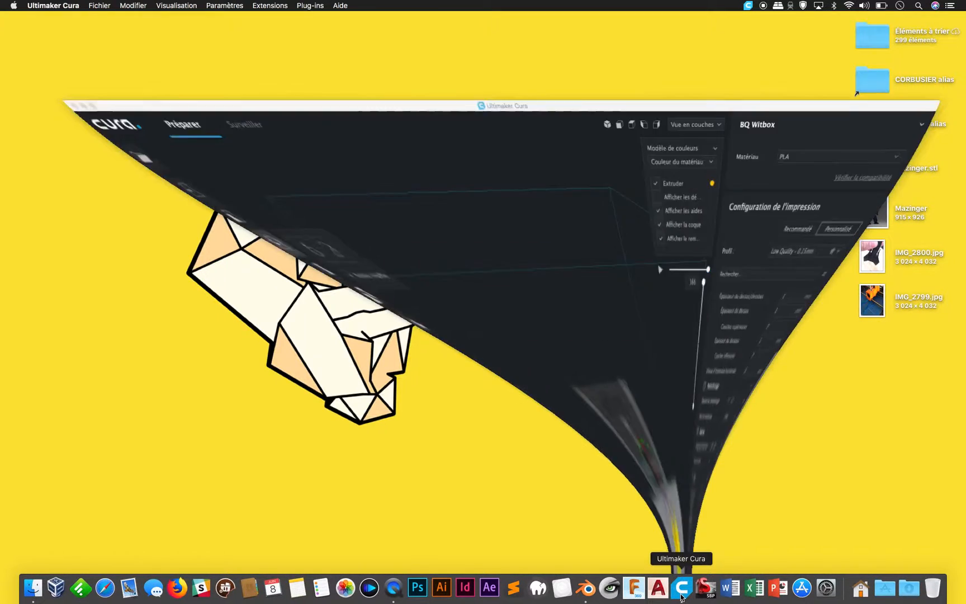
key(Delete)
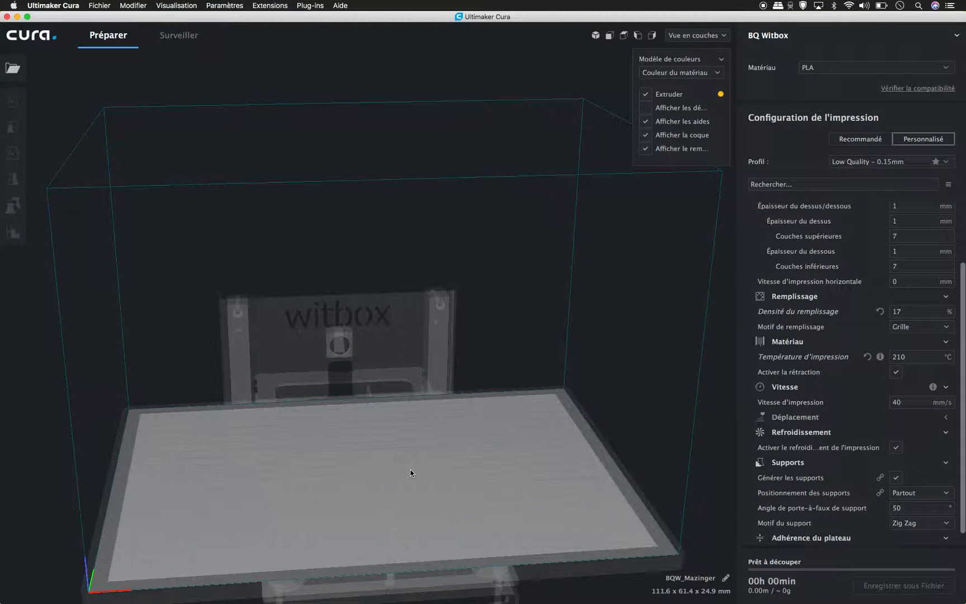
- Load Mazinger.stl from the desktop onto the build plate, narrowing the Cura window to reach the file and restoring its full width
drag(963, 251, 812, 237)
drag(885, 156, 323, 414)
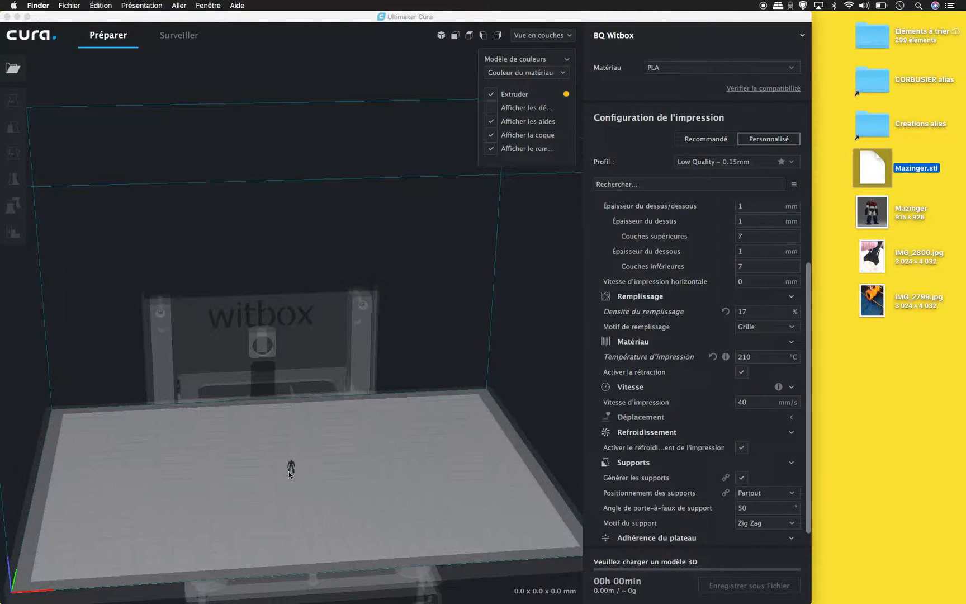
click(567, 17)
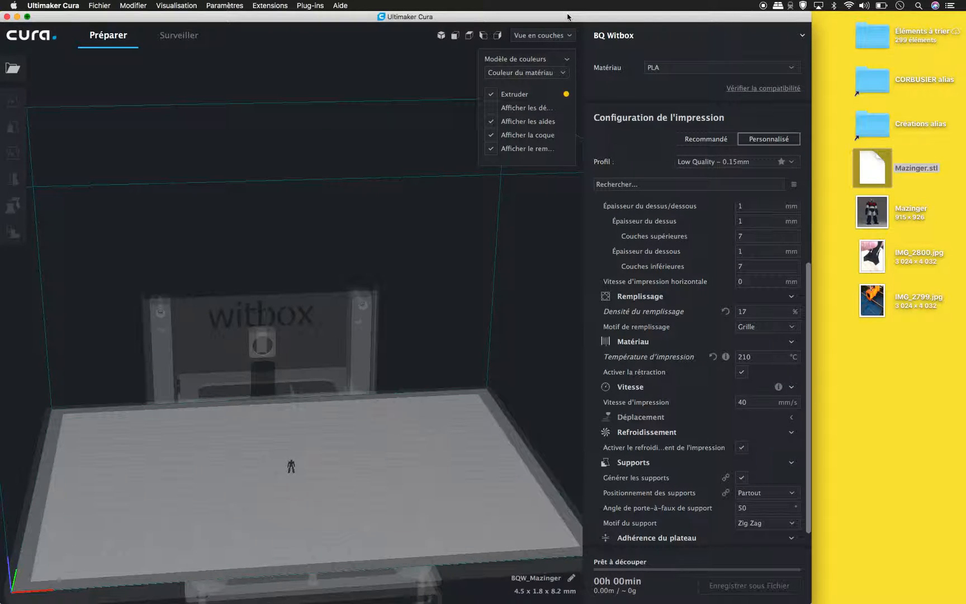
double_click(567, 17)
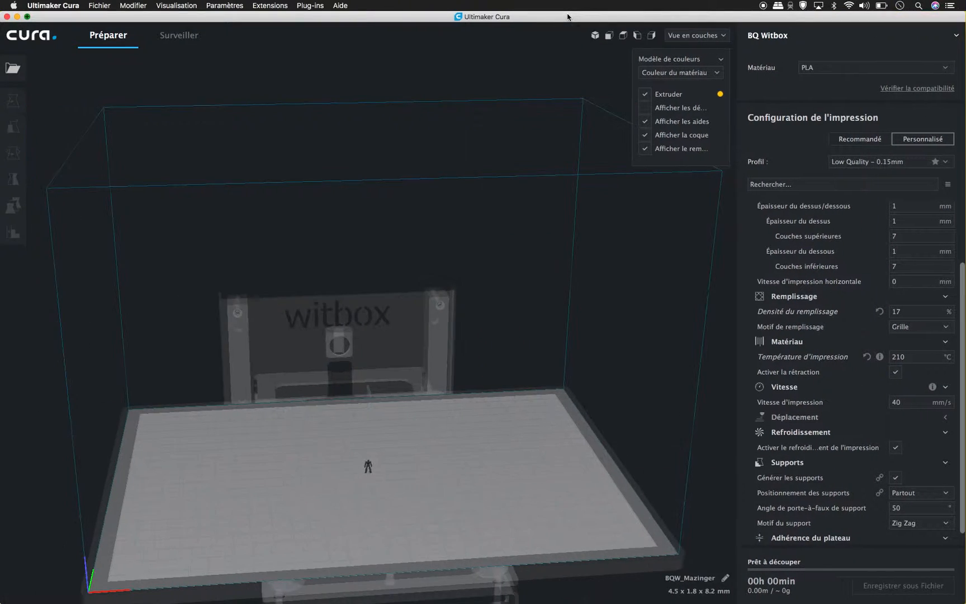
- Switch the display to the solid view (Vue solide) and deselect the robot model
click(370, 468)
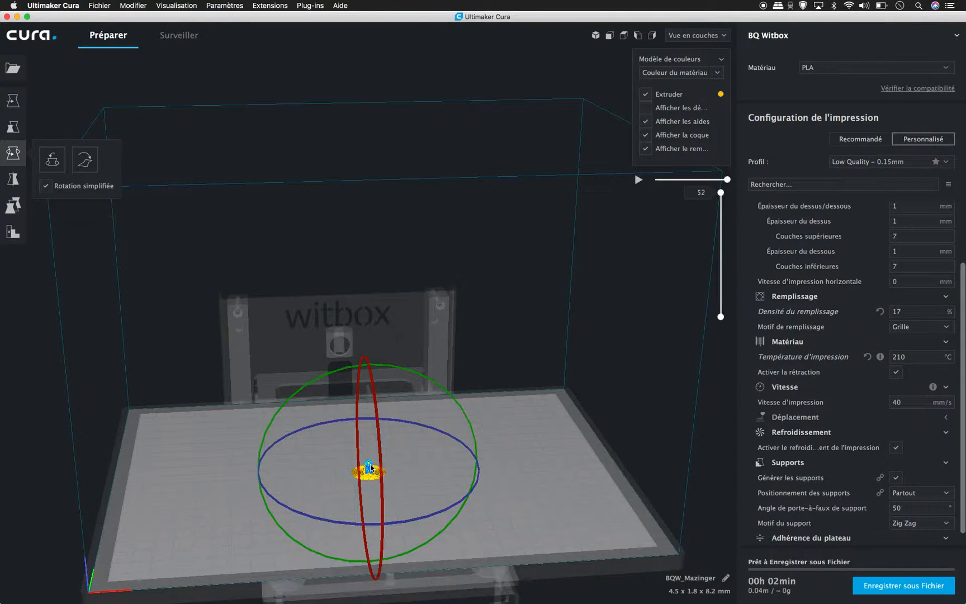
click(698, 35)
click(701, 45)
click(205, 294)
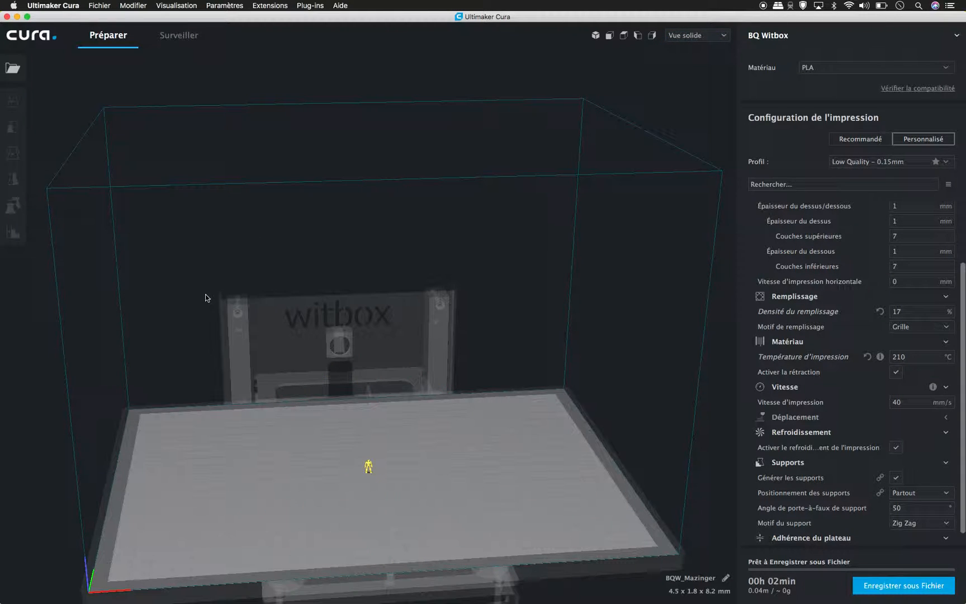
- Scale the robot model uniformly to 1250 %, giving it a height of about 102.6 mm
click(368, 466)
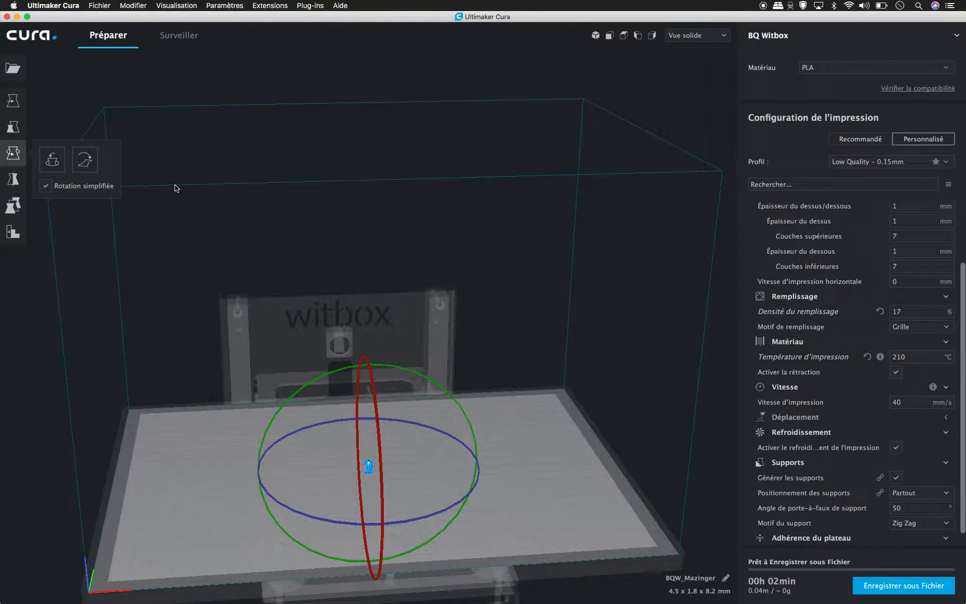
click(12, 127)
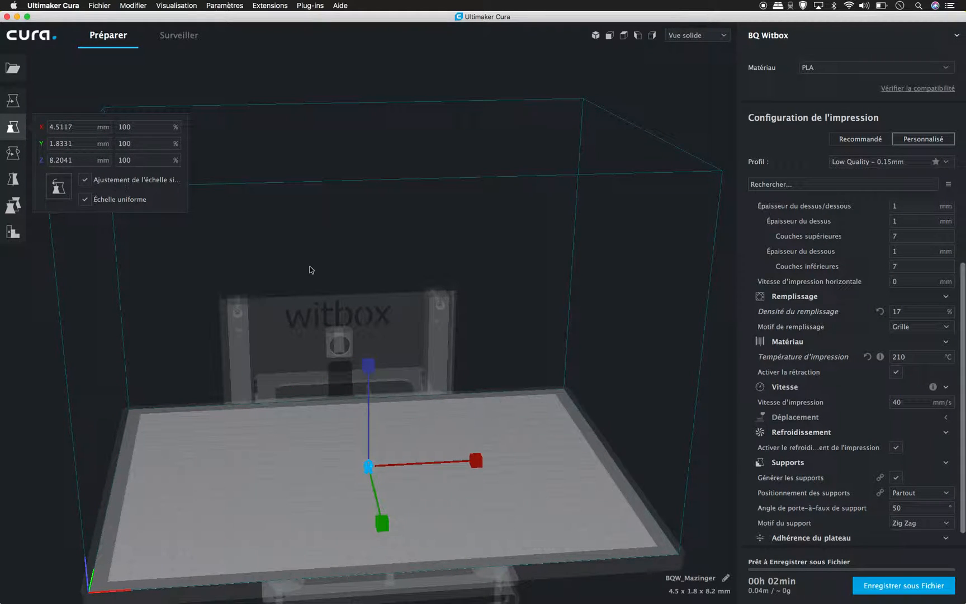
drag(369, 364, 379, 166)
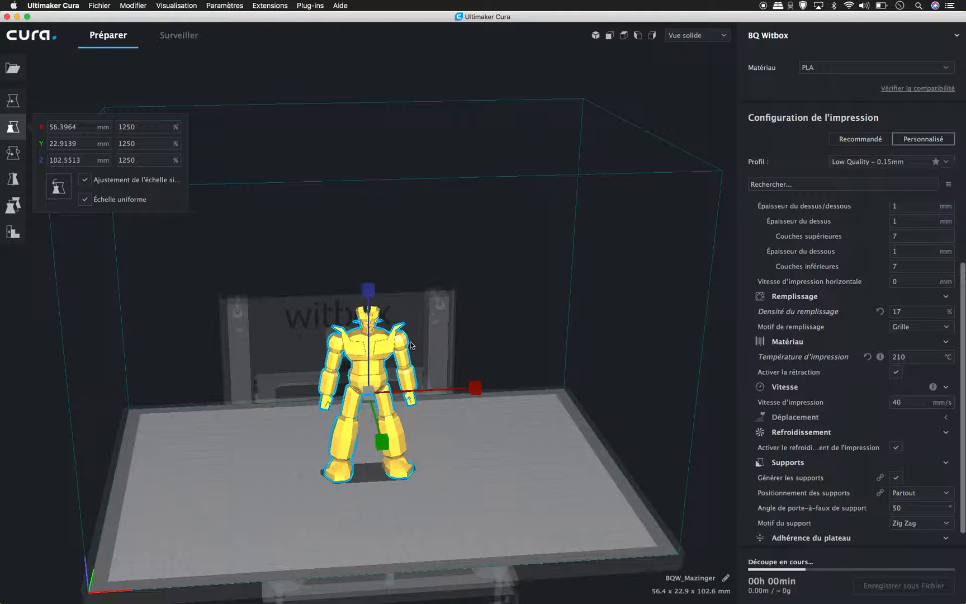
- Rotate the robot 90° about the vertical axis and lay it flat on its back on the build plate
click(12, 152)
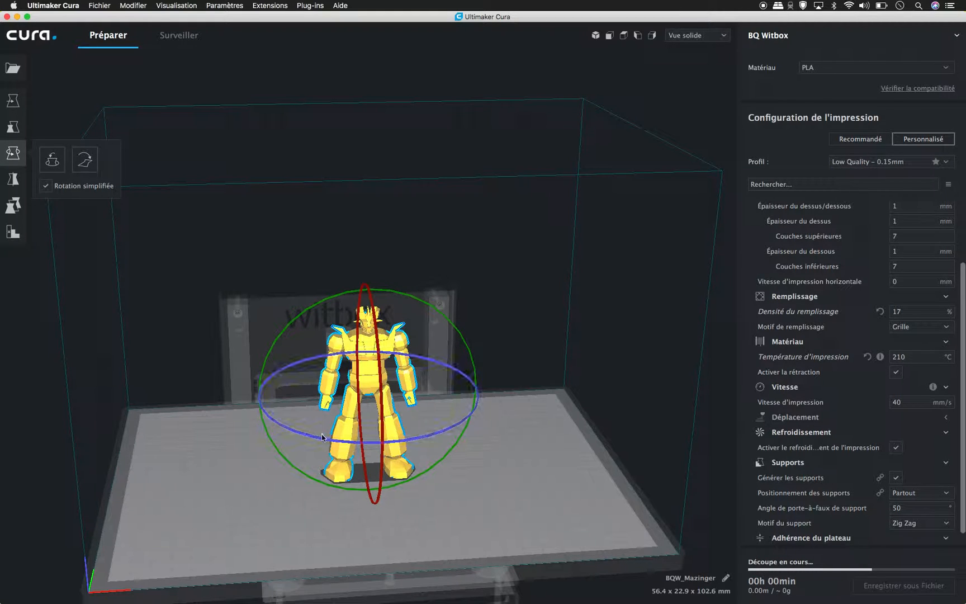
drag(326, 443, 473, 375)
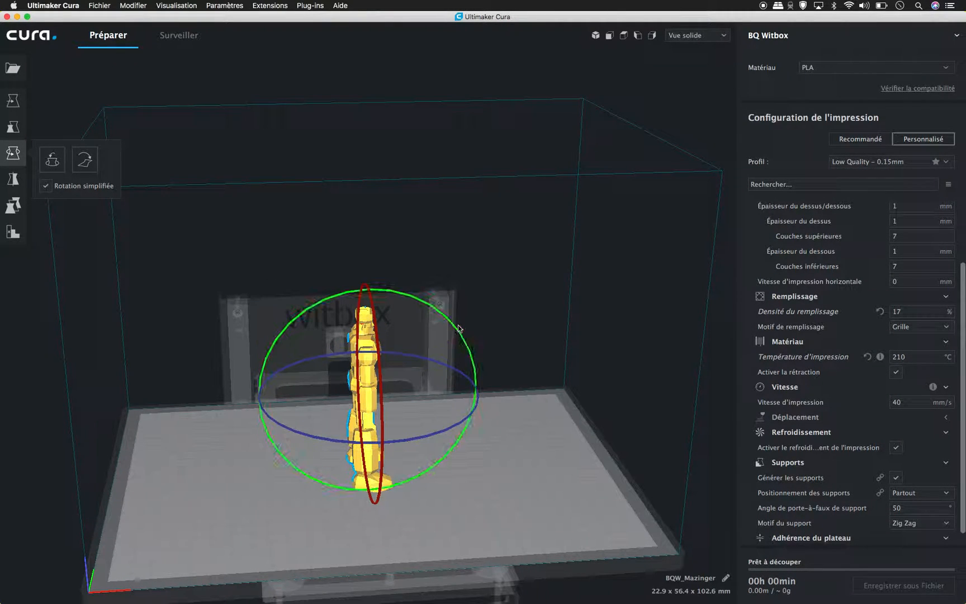
drag(456, 330, 288, 319)
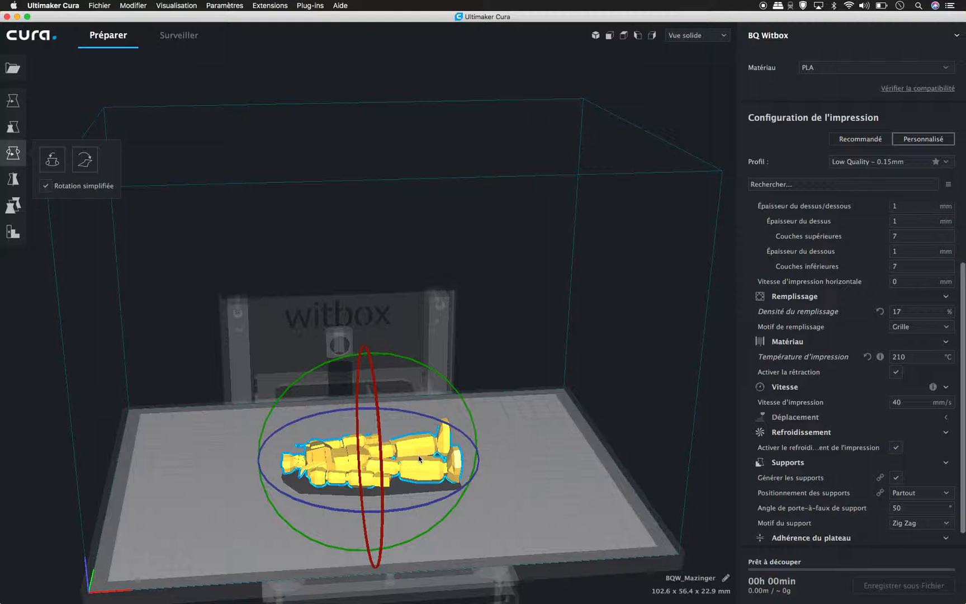
- Display the sliced robot in layer view (Vue en couches) and set the support pattern (Motif du support) to Triangles
click(698, 36)
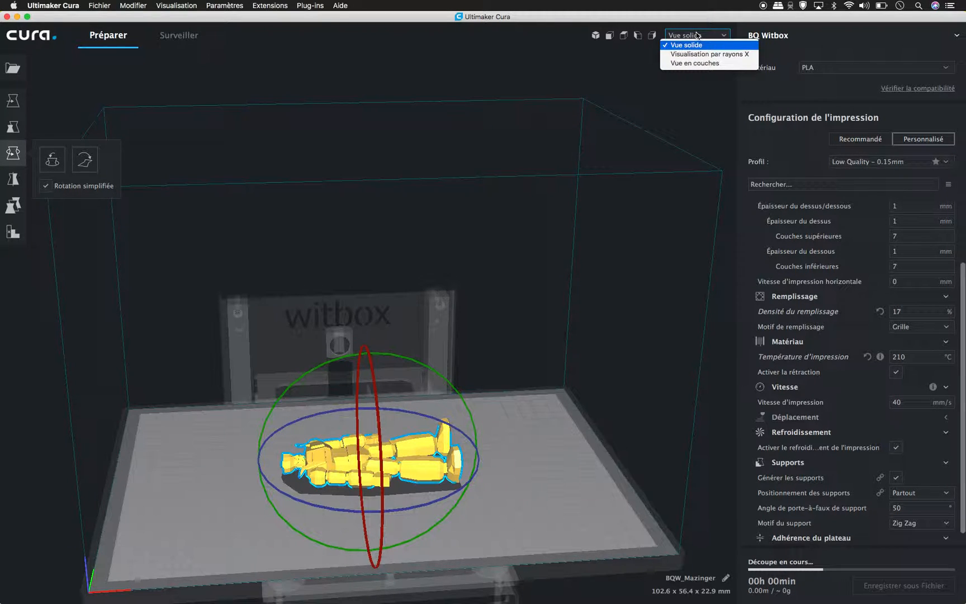
click(689, 64)
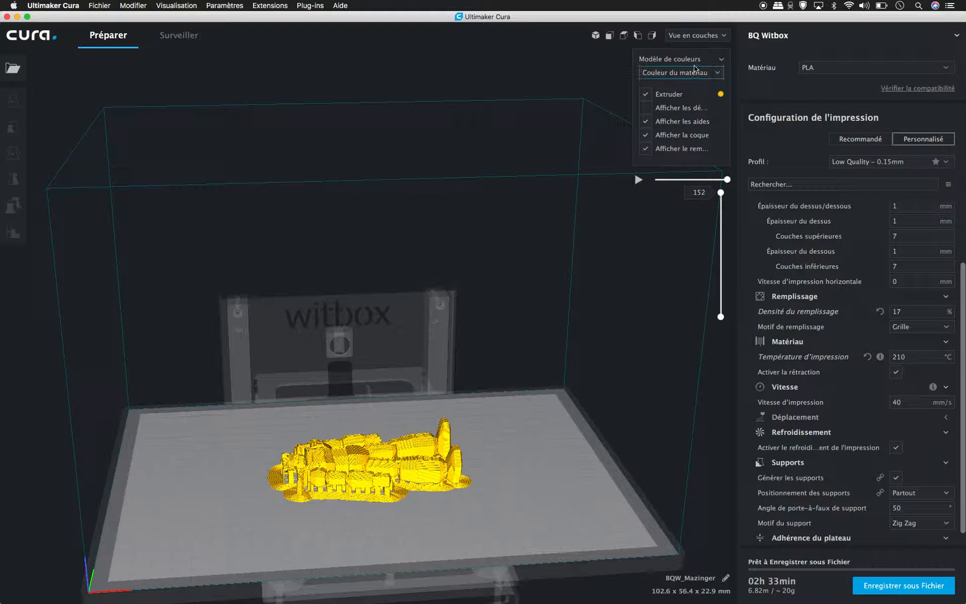
click(695, 36)
click(693, 63)
click(924, 523)
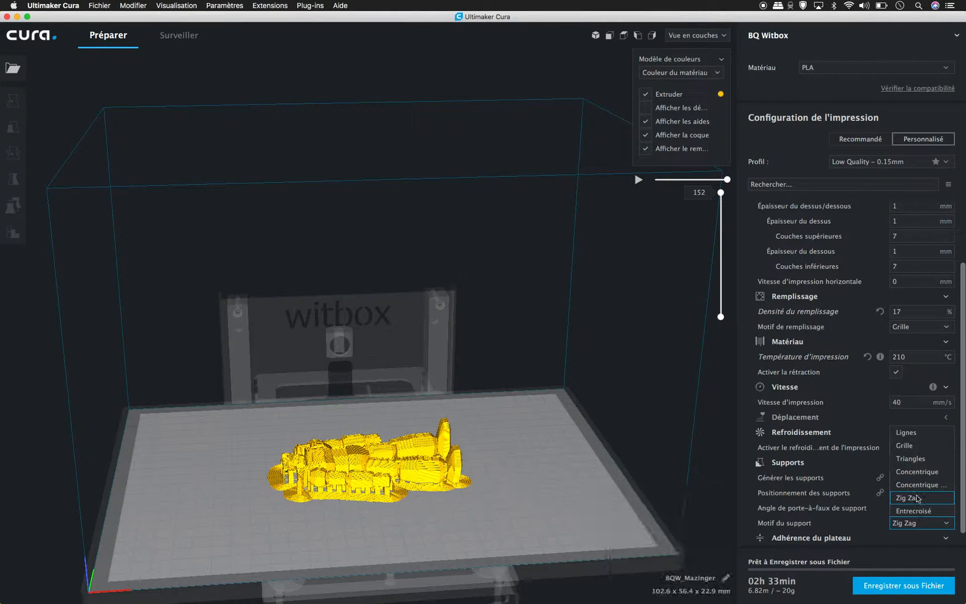
click(917, 459)
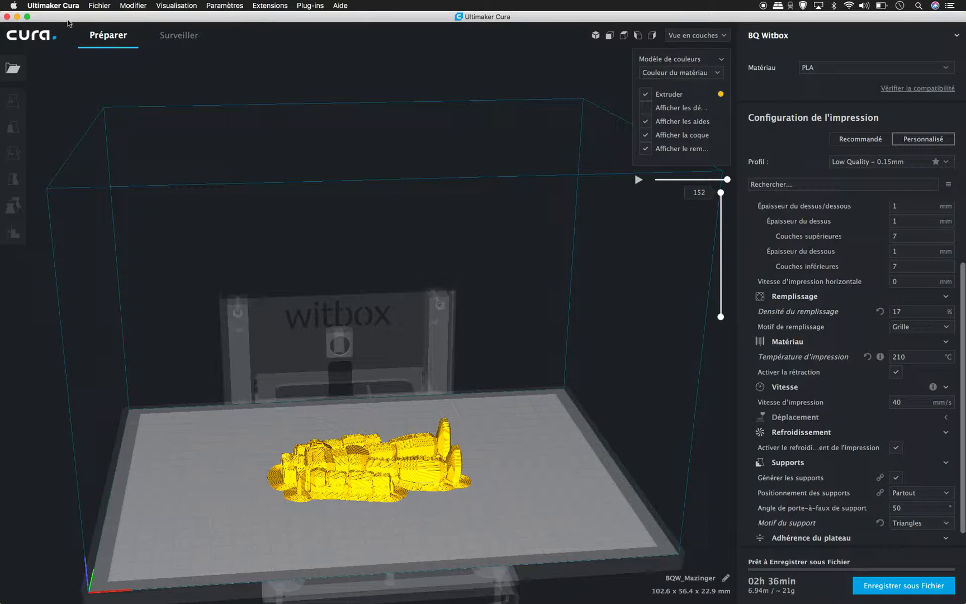
- Minimize the Cura window and preview the print photos IMG_2800.jpg and IMG_2799.jpg on the desktop, then close the preview
click(17, 16)
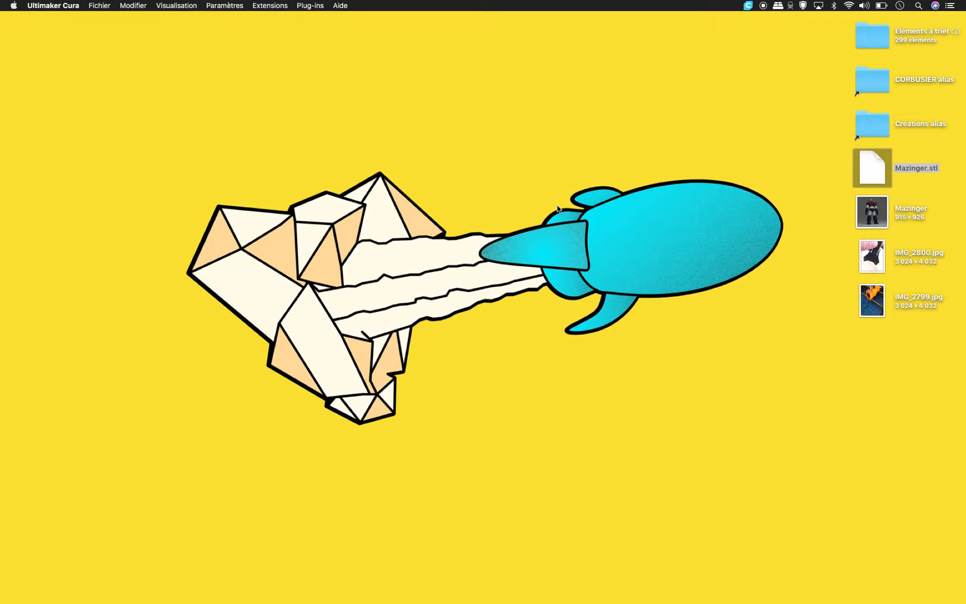
click(870, 252)
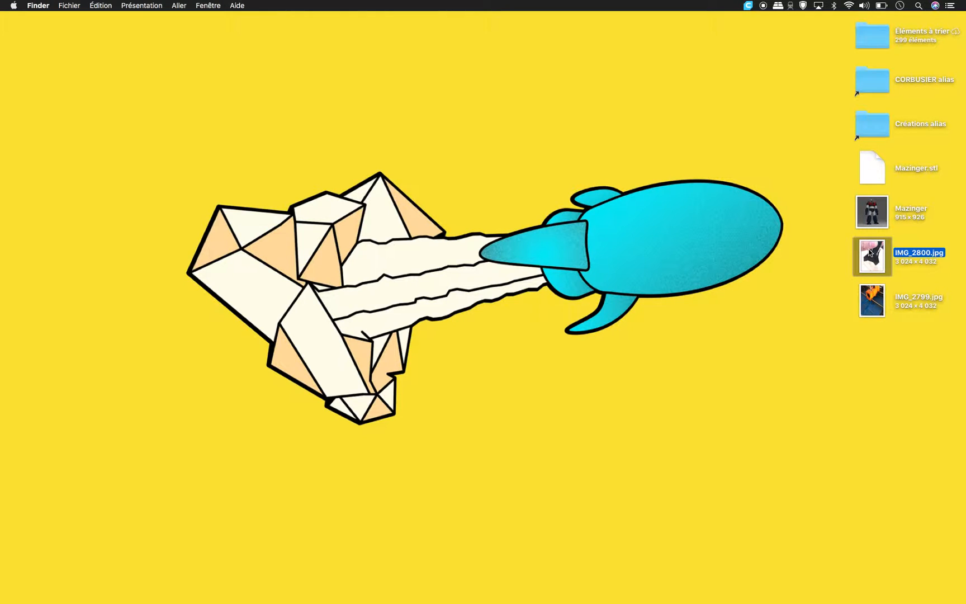
key(space)
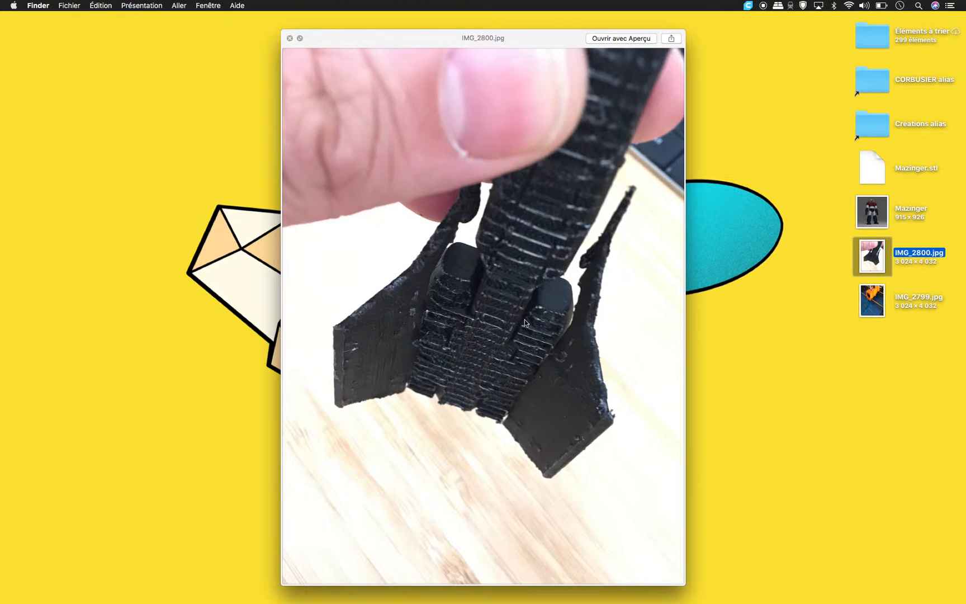
click(865, 305)
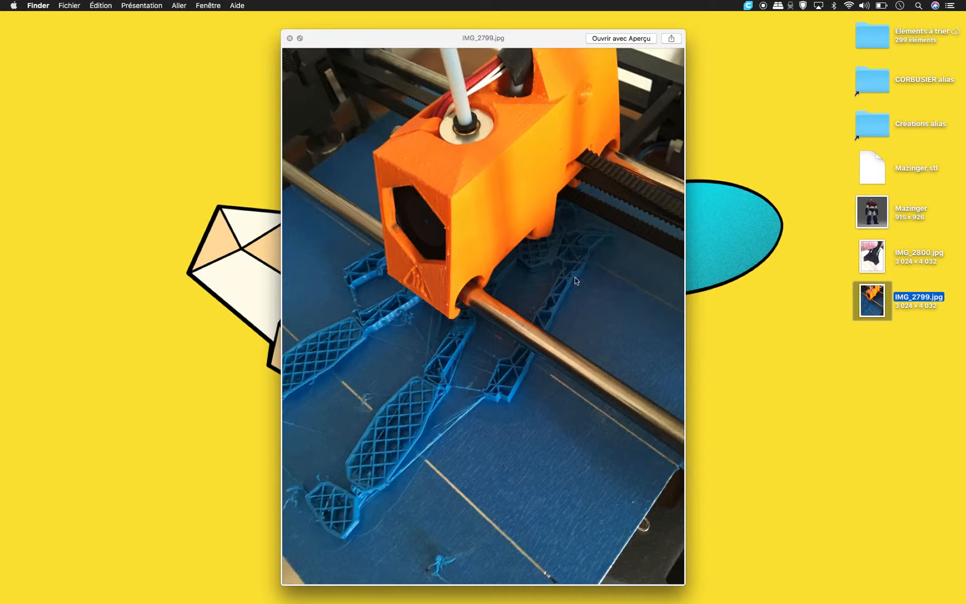
key(space)
click(694, 308)
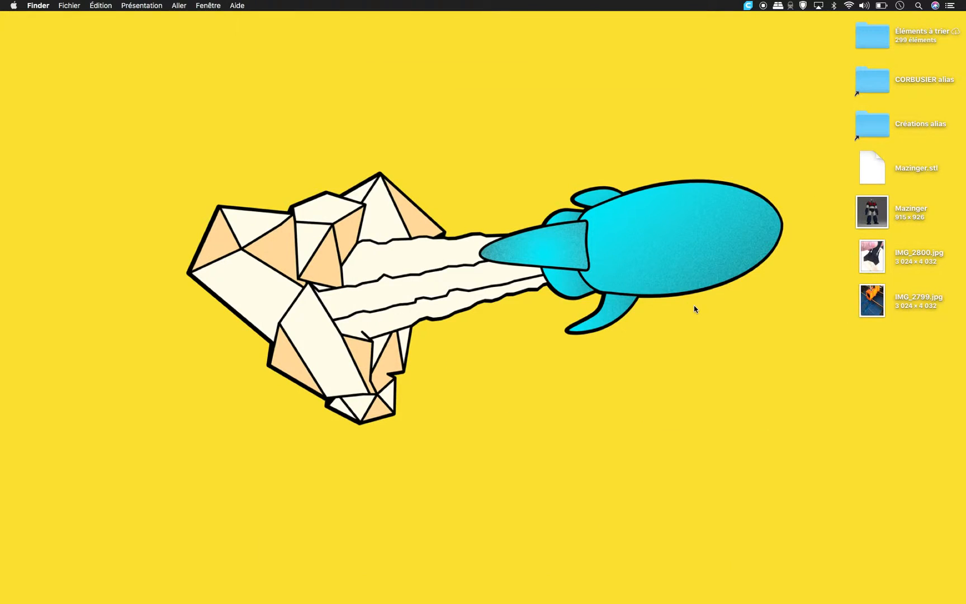
- Switch to Blender with the Mazinger et Goldorak avec armateure.blend scene
mouse_move(585, 588)
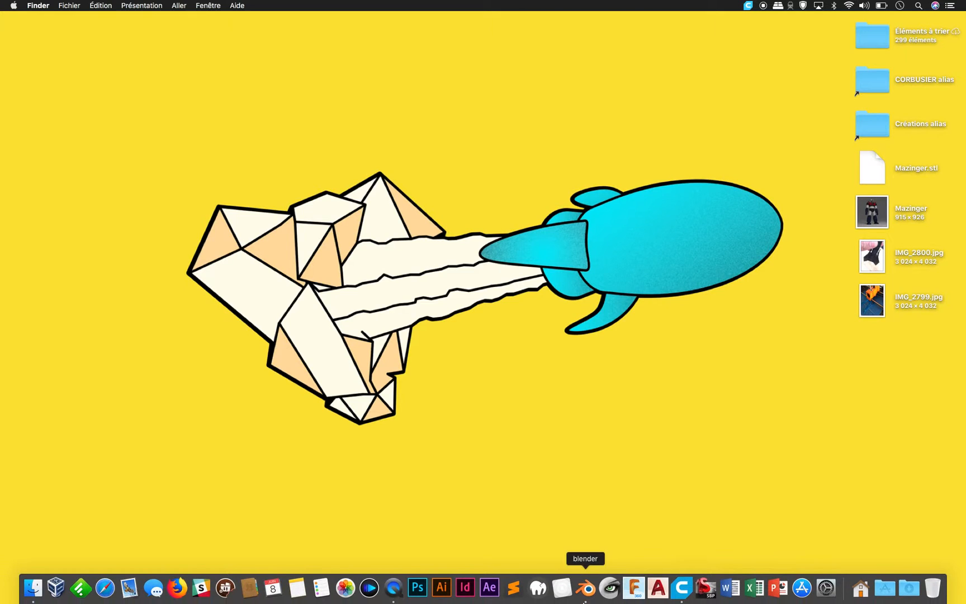
click(585, 588)
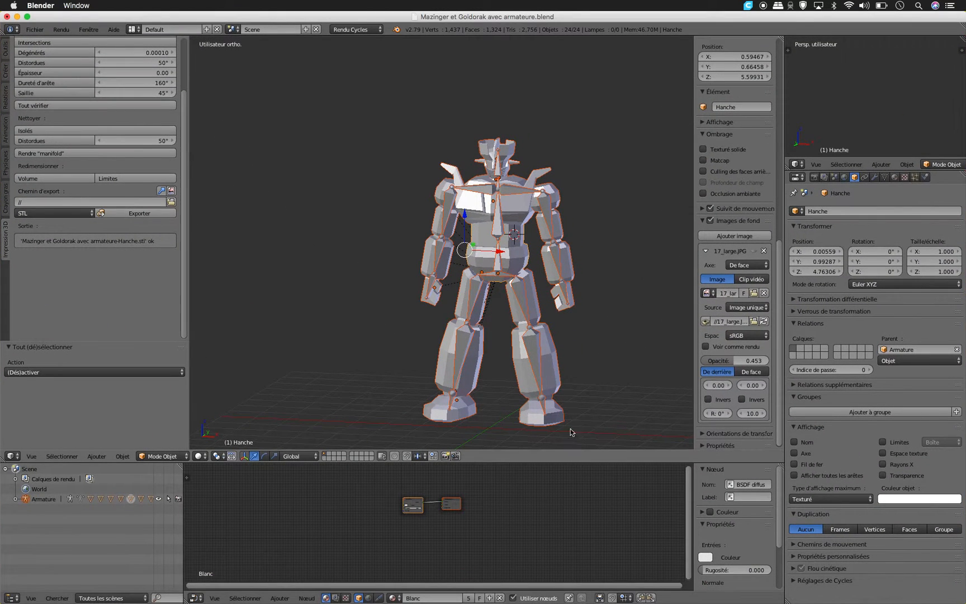